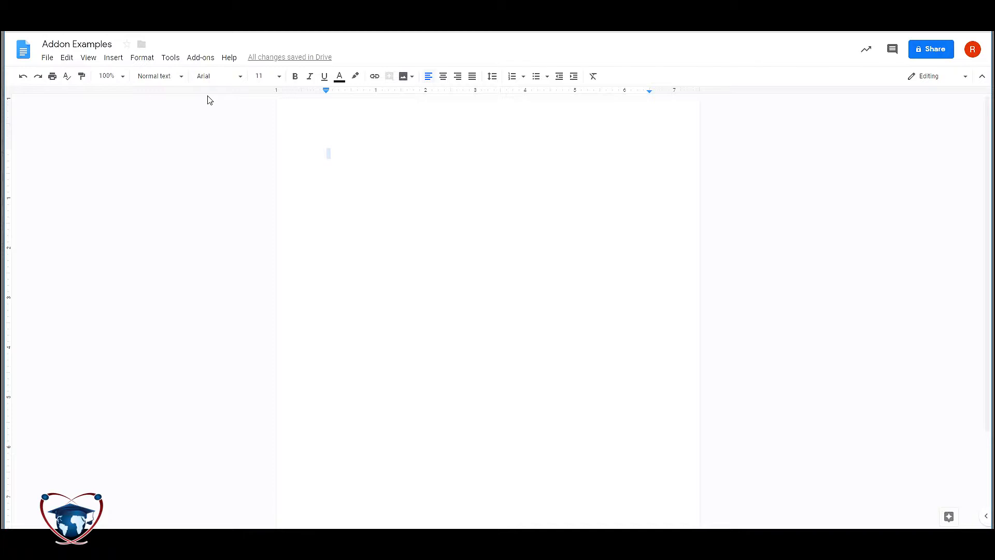
Step: Open the document add-ons gallery and look through its categories and the available add-ons
{"action": "left_click", "coordinate": [200, 57]}
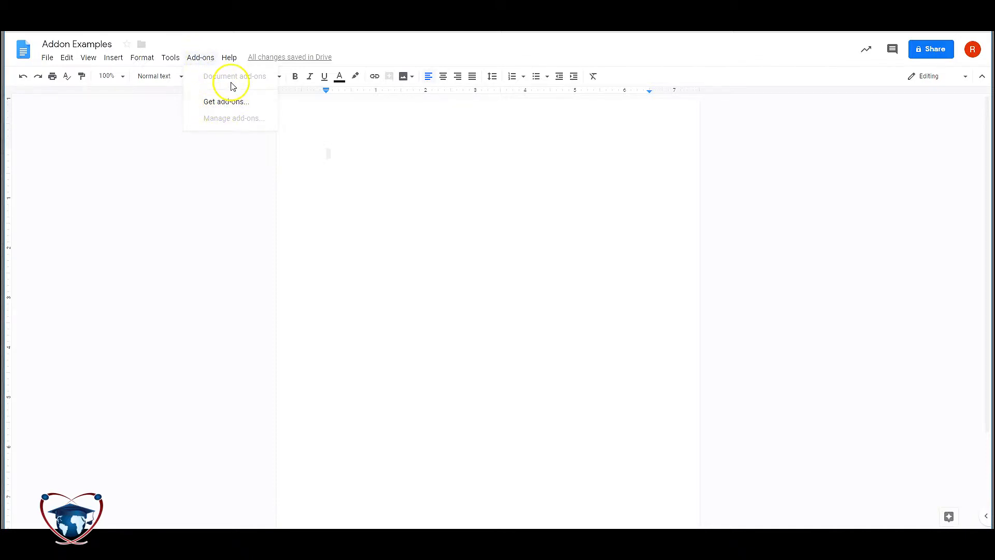
{"action": "left_click", "coordinate": [228, 102]}
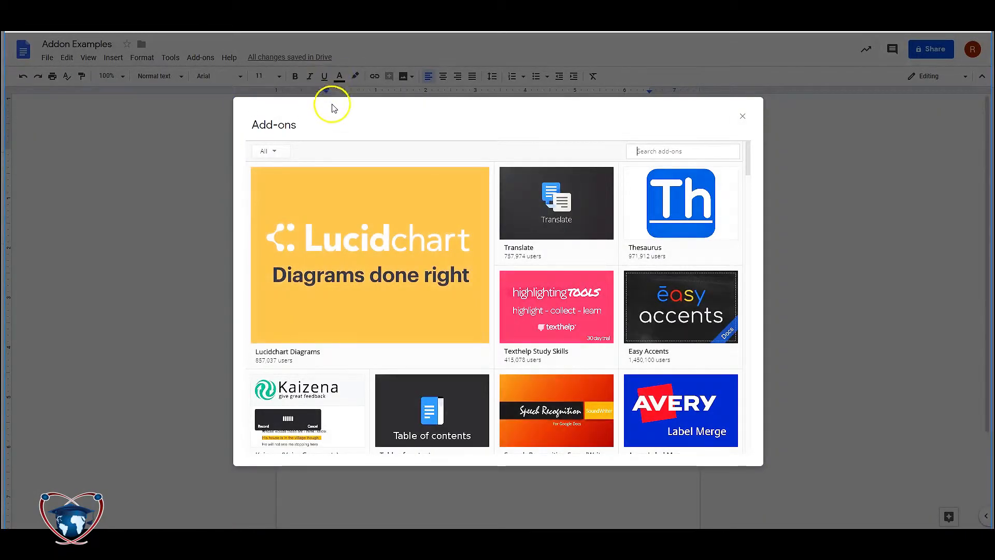
{"action": "left_click", "coordinate": [645, 150]}
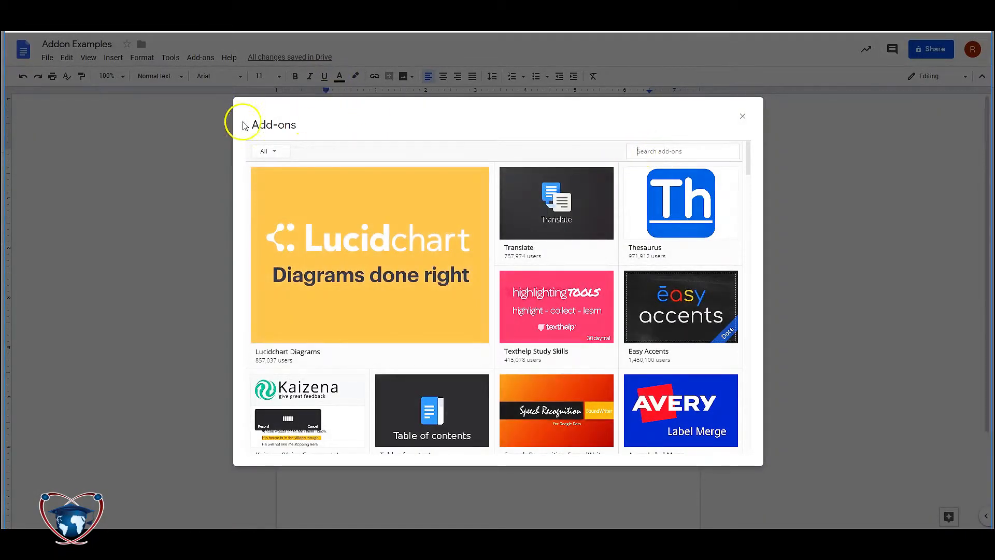
{"action": "left_click", "coordinate": [272, 151]}
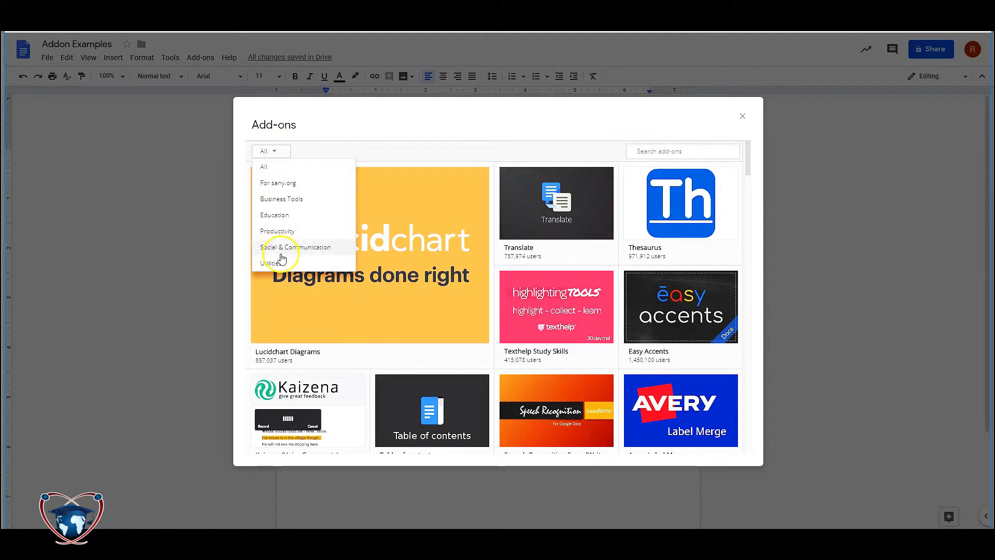
{"action": "left_click", "coordinate": [529, 143]}
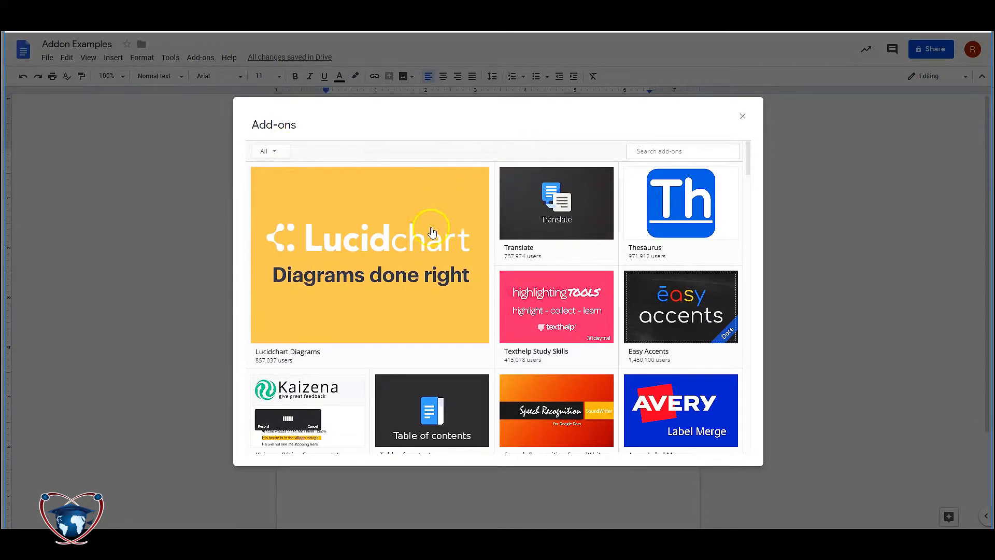
{"action": "scroll", "coordinate": [434, 216], "scroll_direction": "down", "scroll_amount": 6}
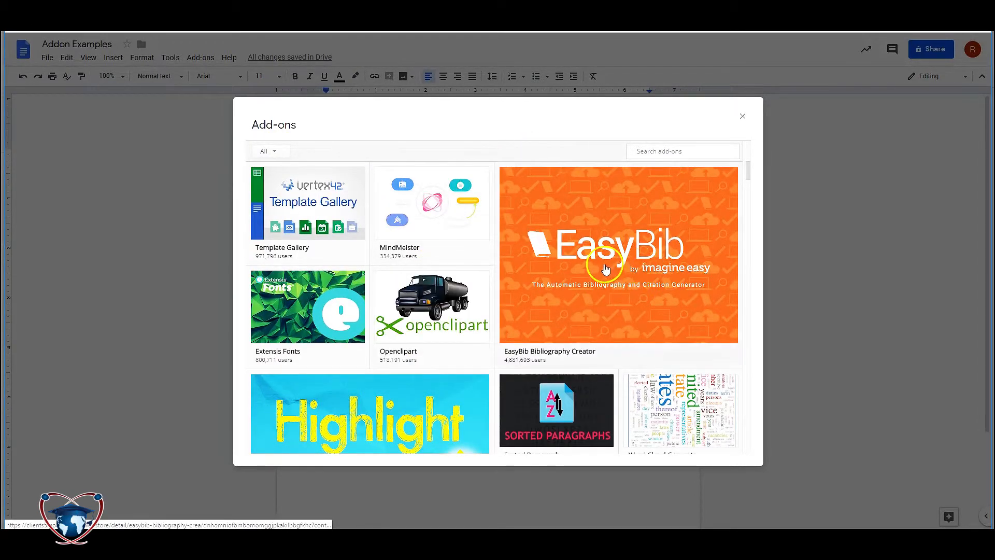
{"action": "mouse_move", "coordinate": [511, 268]}
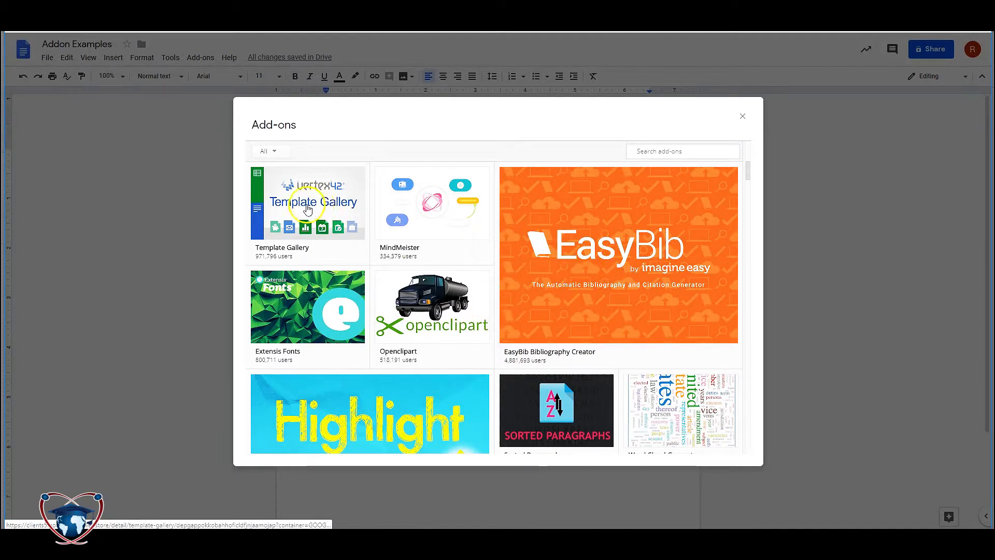
{"action": "scroll", "coordinate": [305, 207], "scroll_direction": "down", "scroll_amount": 3}
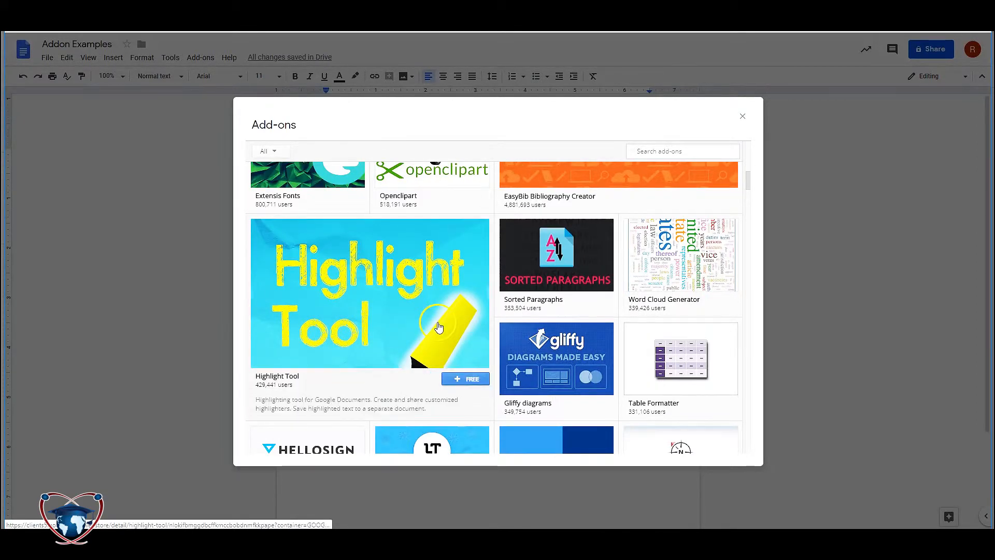
{"action": "scroll", "coordinate": [470, 331], "scroll_direction": "down", "scroll_amount": 3}
{"action": "scroll", "coordinate": [470, 331], "scroll_direction": "up", "scroll_amount": 3}
{"action": "mouse_move", "coordinate": [672, 263]}
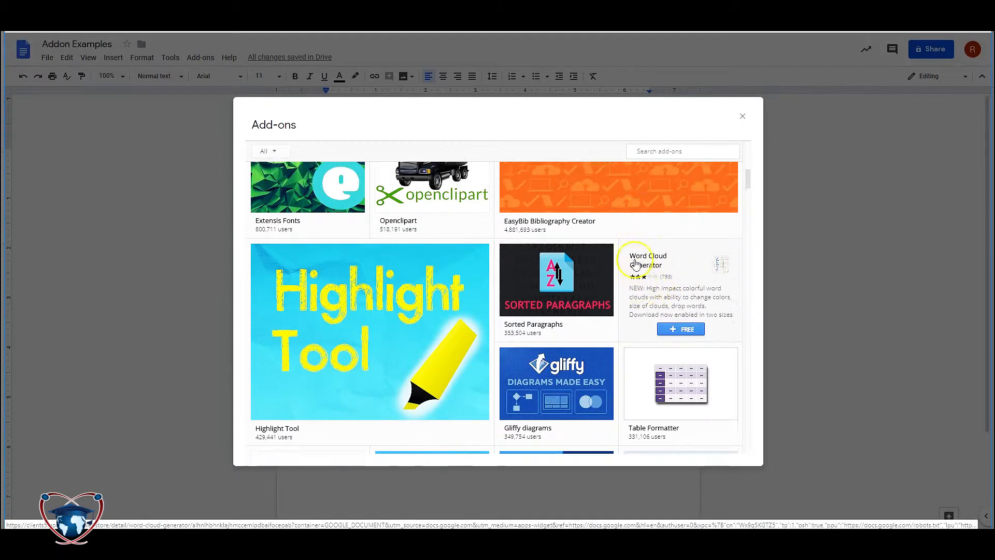
{"action": "scroll", "coordinate": [635, 260], "scroll_direction": "up", "scroll_amount": 4}
{"action": "scroll", "coordinate": [539, 258], "scroll_direction": "up", "scroll_amount": 3}
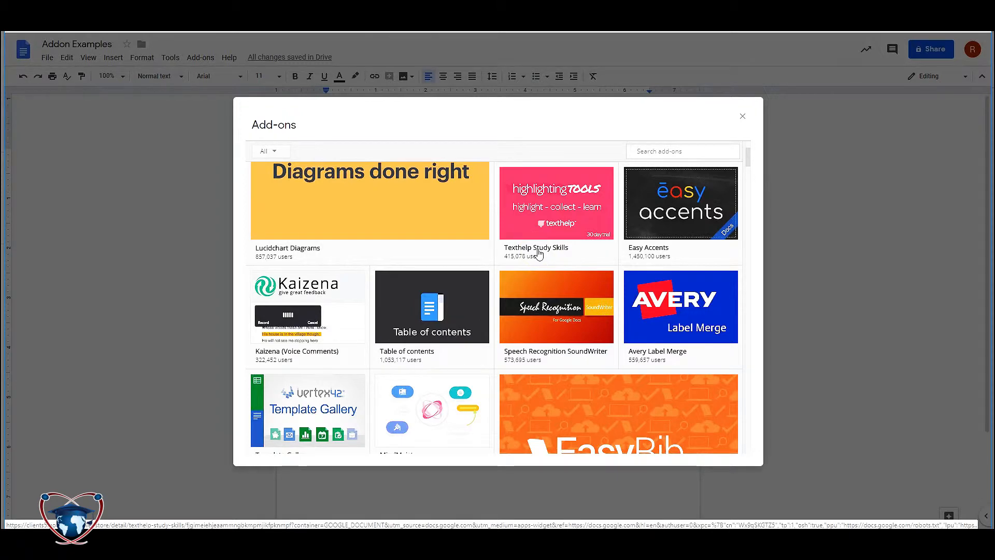
{"action": "scroll", "coordinate": [539, 254], "scroll_direction": "up", "scroll_amount": 2}
{"action": "mouse_move", "coordinate": [506, 244]}
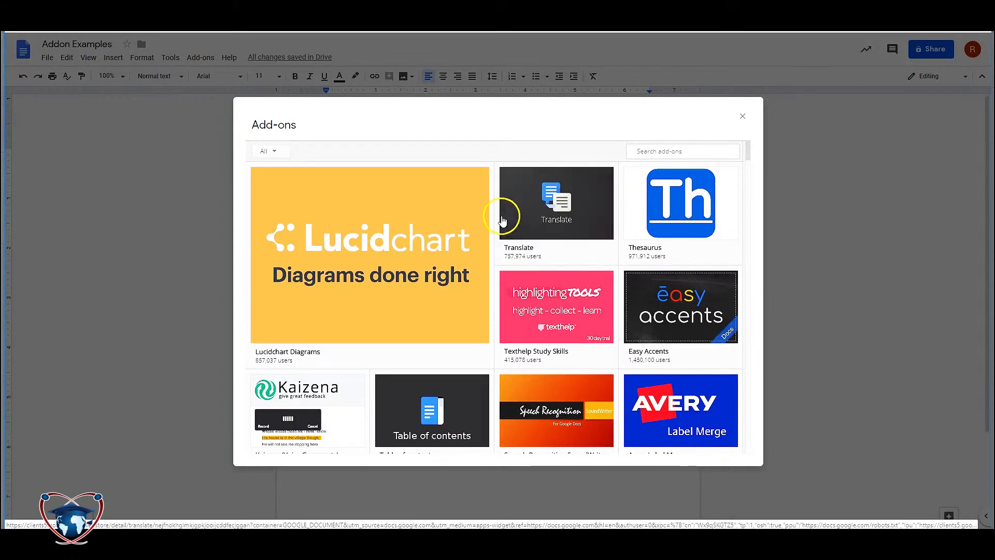
Step: Install the free Translate add-on, choosing the sany.org account and allowing the requested access
{"action": "left_click", "coordinate": [557, 252]}
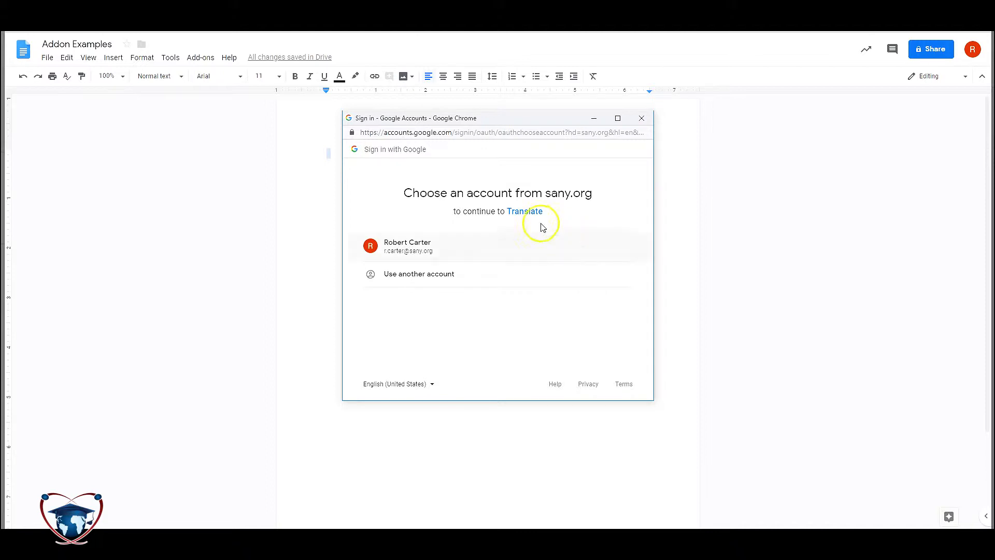
{"action": "left_click", "coordinate": [436, 250]}
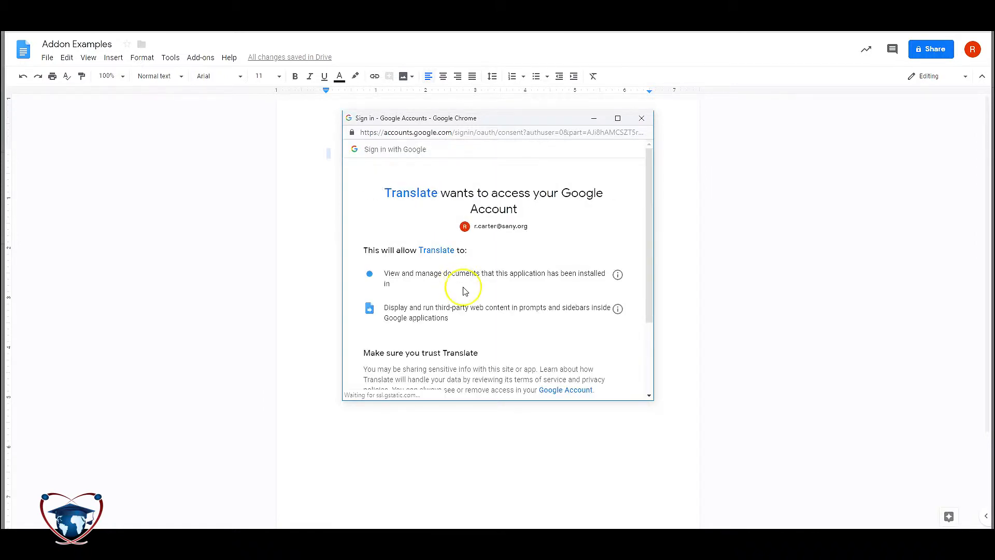
{"action": "scroll", "coordinate": [462, 290], "scroll_direction": "down", "scroll_amount": 2}
{"action": "left_click", "coordinate": [603, 335]}
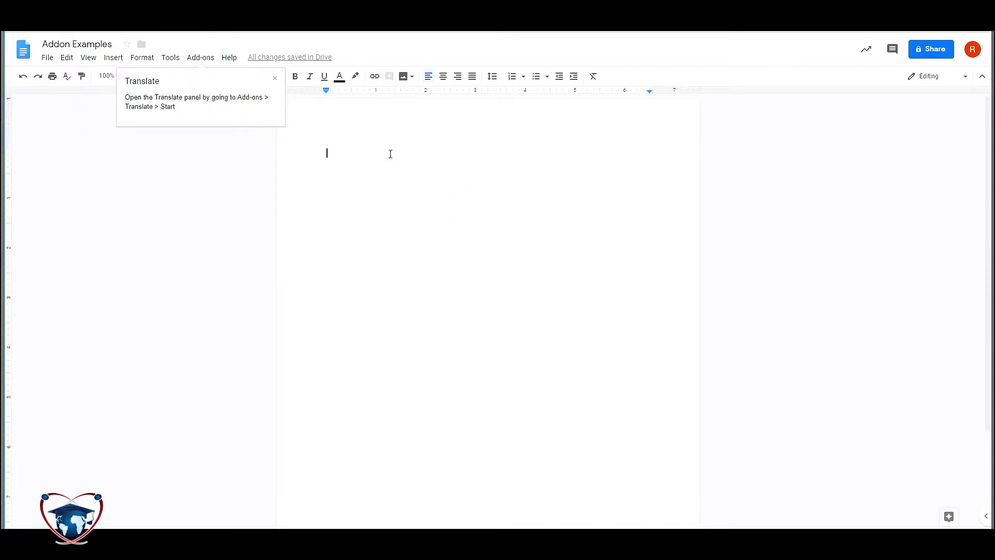
Step: Write the sentence "This is me using an add-on to the Google Docs application." in the empty document
{"action": "type", "text": "This is me using an add-on to the"}
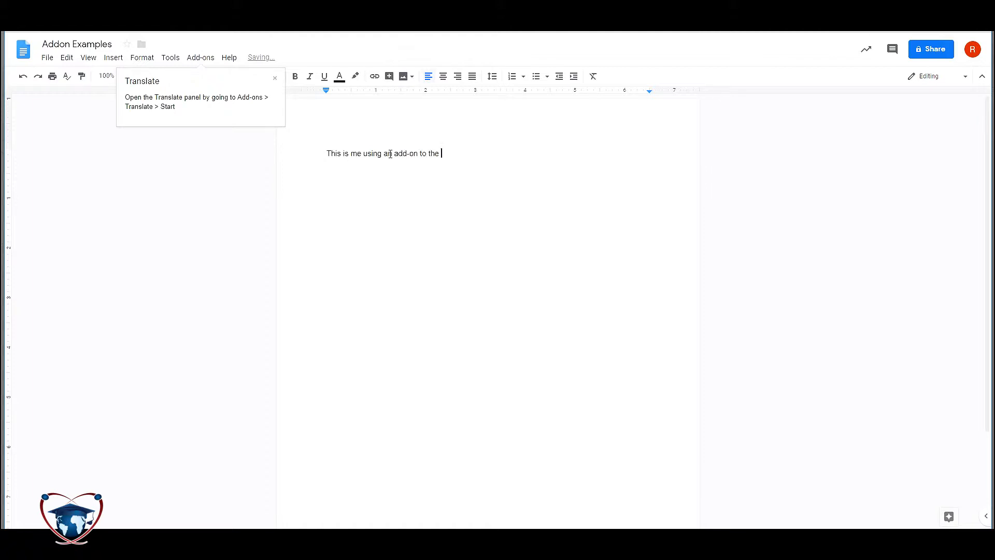
{"action": "type", "text": "ogle "}
{"action": "type", "text": "tion."}
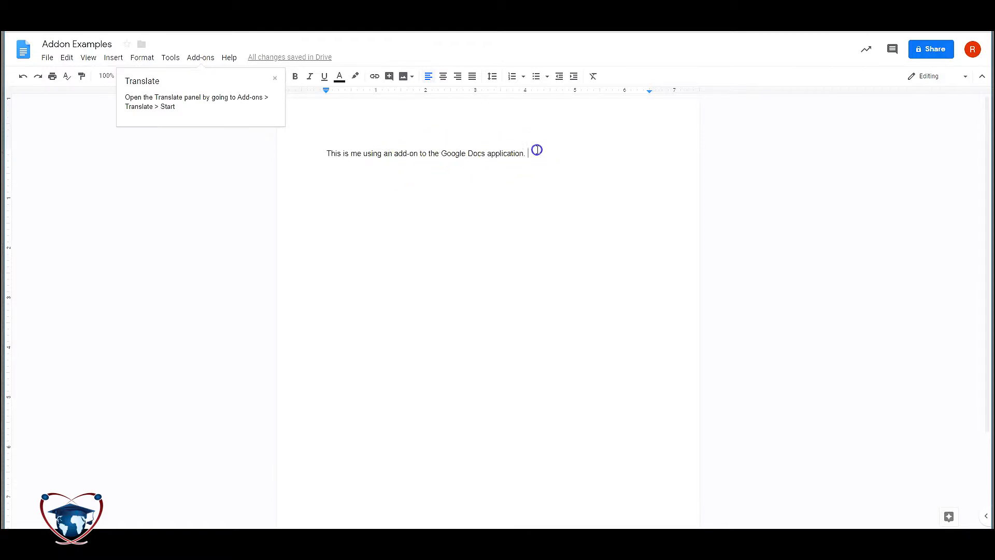
Step: Translate the whole sentence from English into Spanish and into Japanese with the Translate add-on
{"action": "left_click_drag", "start_coordinate": [535, 151], "coordinate": [247, 149]}
{"action": "left_click", "coordinate": [201, 57]}
{"action": "mouse_move", "coordinate": [246, 105]}
{"action": "left_click", "coordinate": [295, 102]}
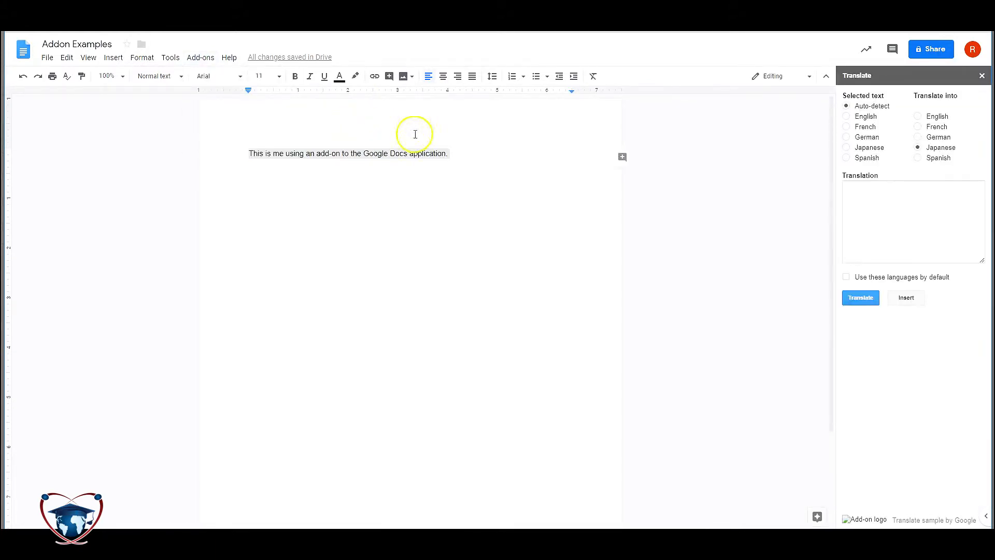
{"action": "left_click", "coordinate": [846, 116]}
{"action": "left_click", "coordinate": [918, 158]}
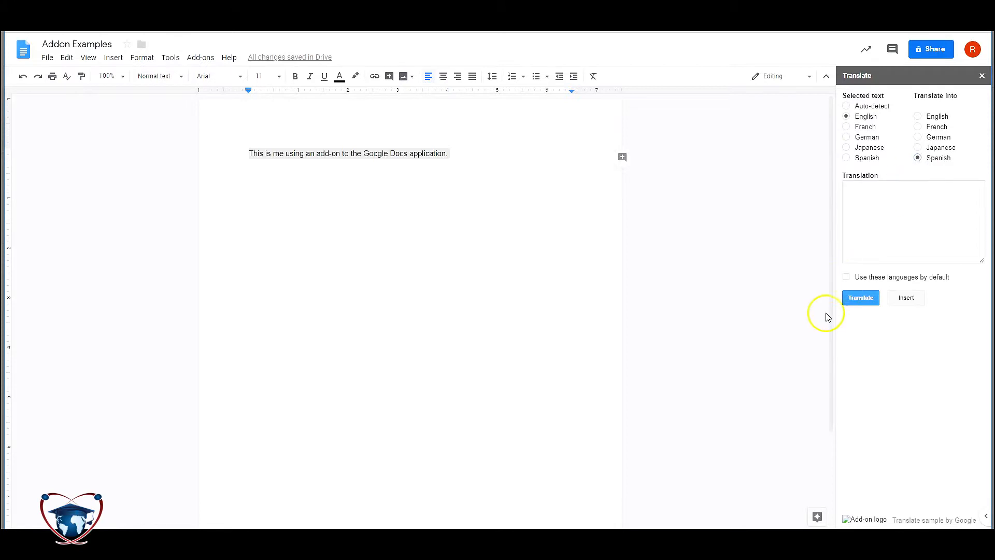
{"action": "left_click", "coordinate": [864, 292]}
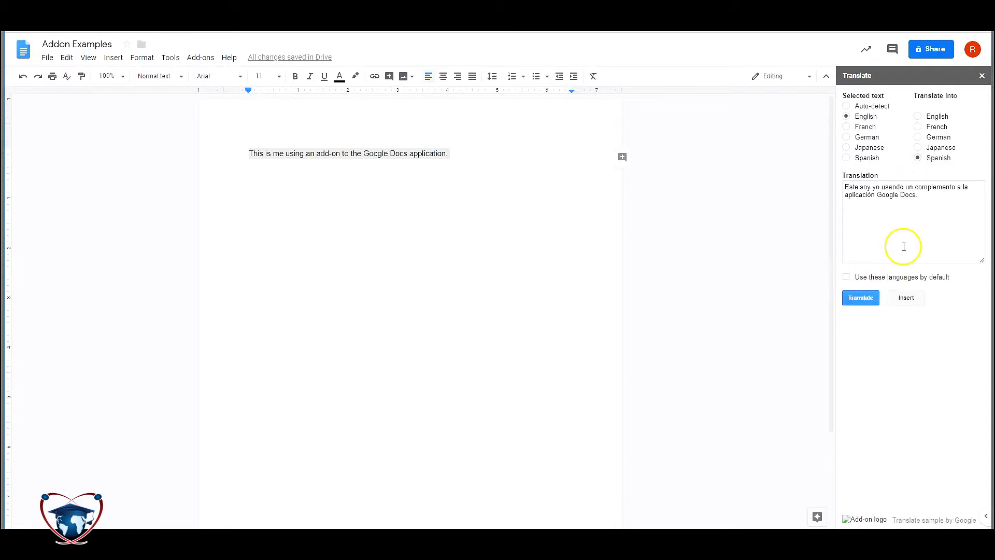
{"action": "left_click", "coordinate": [918, 148]}
{"action": "left_click", "coordinate": [864, 298]}
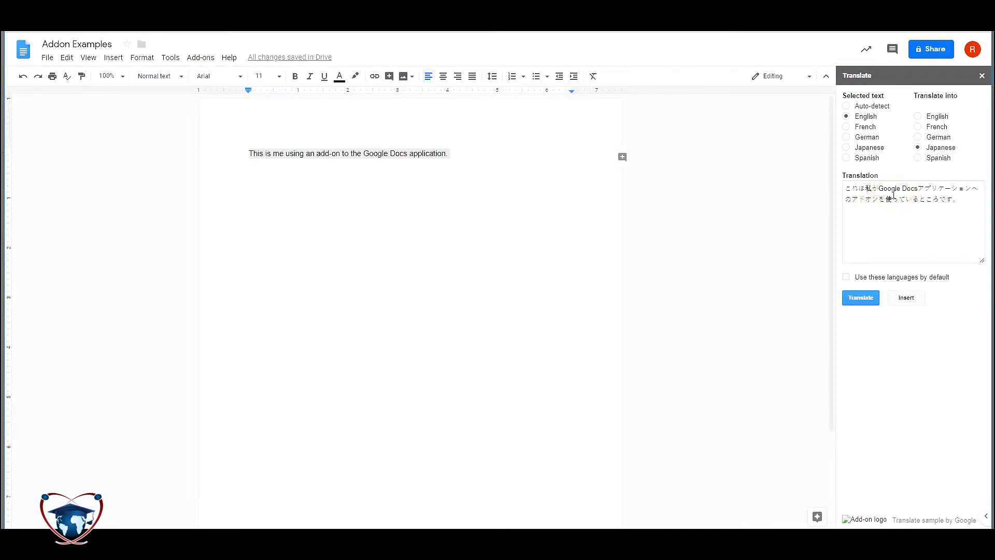
Step: Translate the selected sentence into German and copy the resulting translation
{"action": "left_click", "coordinate": [917, 137]}
{"action": "left_click", "coordinate": [867, 297]}
{"action": "left_click_drag", "start_coordinate": [895, 230], "coordinate": [813, 184]}
{"action": "key", "text": "ctrl+c"}
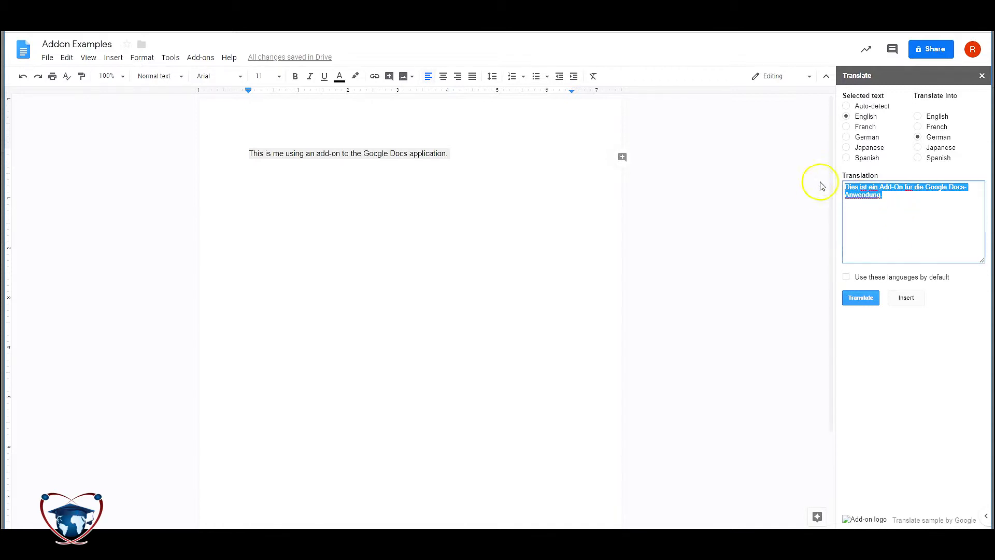
Step: Close the translation sidebar and paste the German translation below the English sentence
{"action": "left_click", "coordinate": [982, 75]}
{"action": "left_click", "coordinate": [536, 160]}
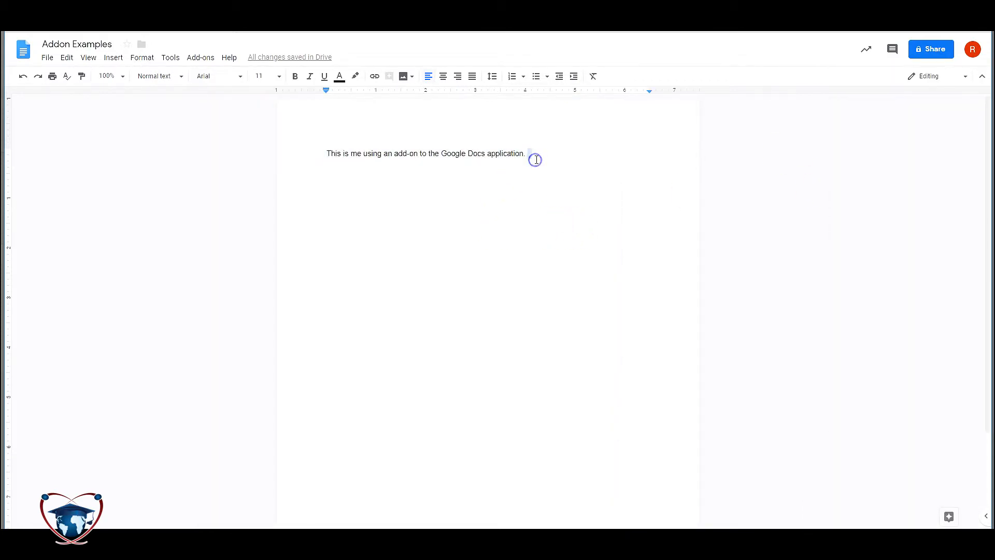
{"action": "key", "text": "Return"}
{"action": "key", "text": "ctrl+v"}
{"action": "left_click", "coordinate": [529, 204]}
{"action": "left_click", "coordinate": [334, 197]}
{"action": "left_click", "coordinate": [525, 196]}
Step: Translate the pasted German sentence back into English with the Translate add-on, using Auto-detect as source language
{"action": "left_click_drag", "start_coordinate": [517, 195], "coordinate": [278, 195]}
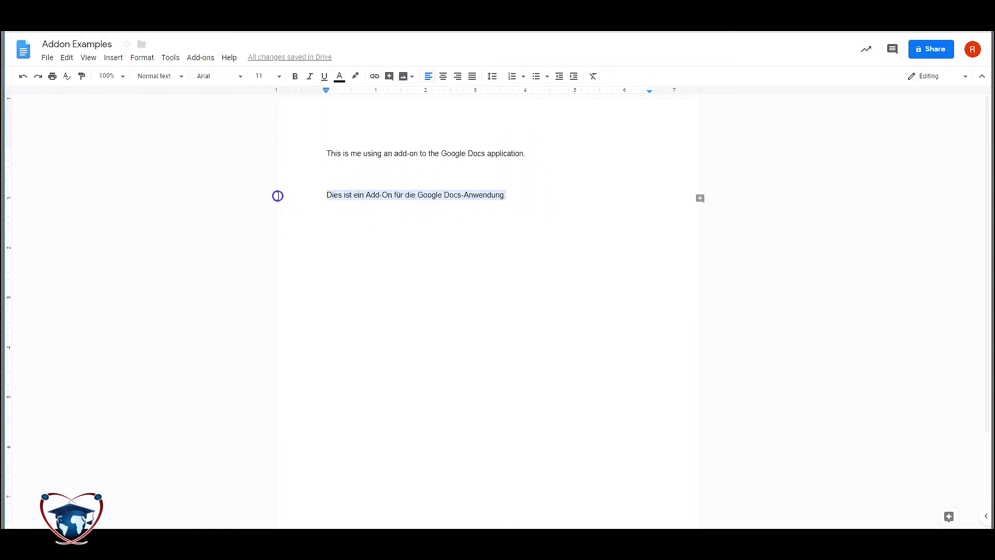
{"action": "left_click", "coordinate": [169, 57]}
{"action": "mouse_move", "coordinate": [221, 83]}
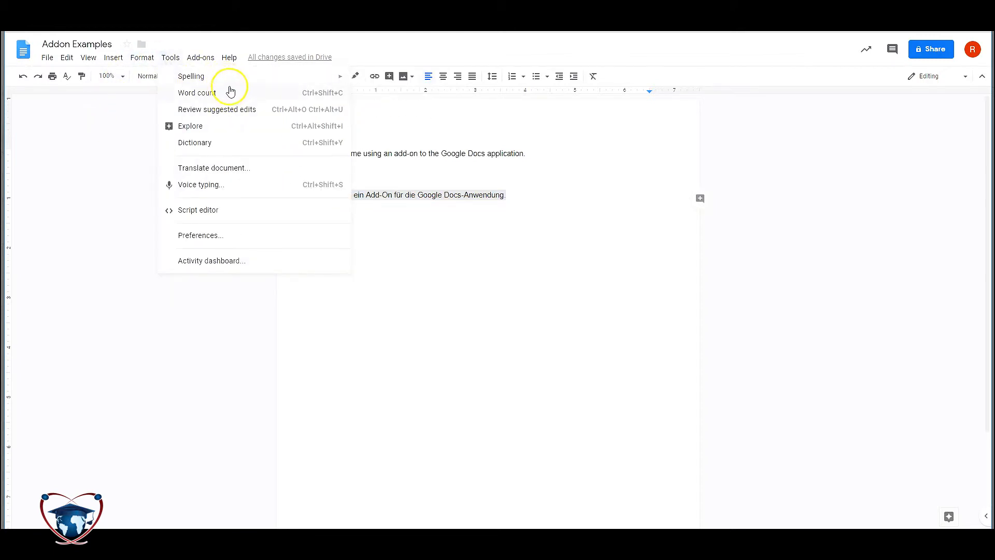
{"action": "left_click", "coordinate": [200, 58]}
{"action": "mouse_move", "coordinate": [243, 104]}
{"action": "left_click", "coordinate": [305, 107]}
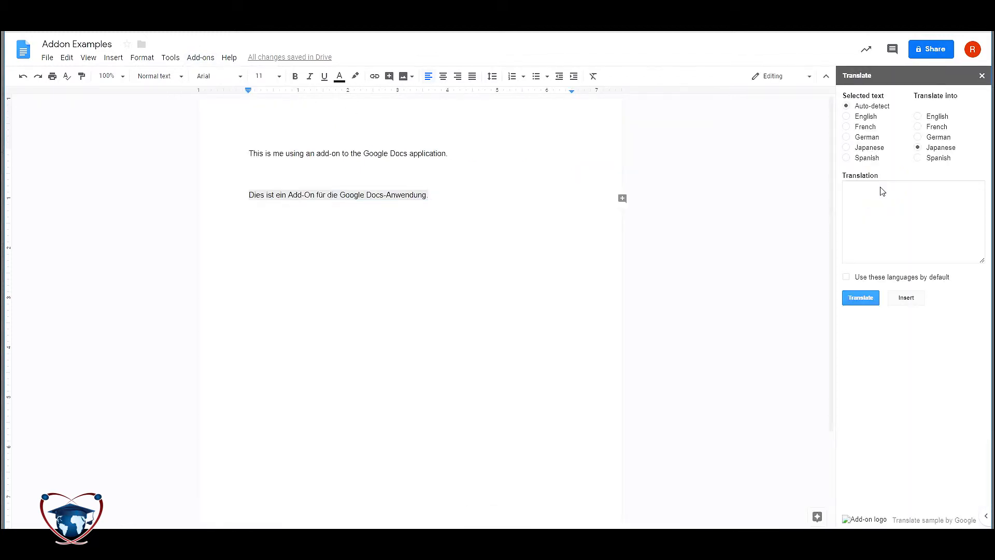
{"action": "left_click", "coordinate": [918, 117]}
{"action": "left_click", "coordinate": [860, 298]}
Step: Close the translation sidebar and start a new line below the German sentence
{"action": "left_click", "coordinate": [983, 75]}
{"action": "left_click", "coordinate": [391, 181]}
{"action": "left_click", "coordinate": [574, 209]}
{"action": "key", "text": "Return"}
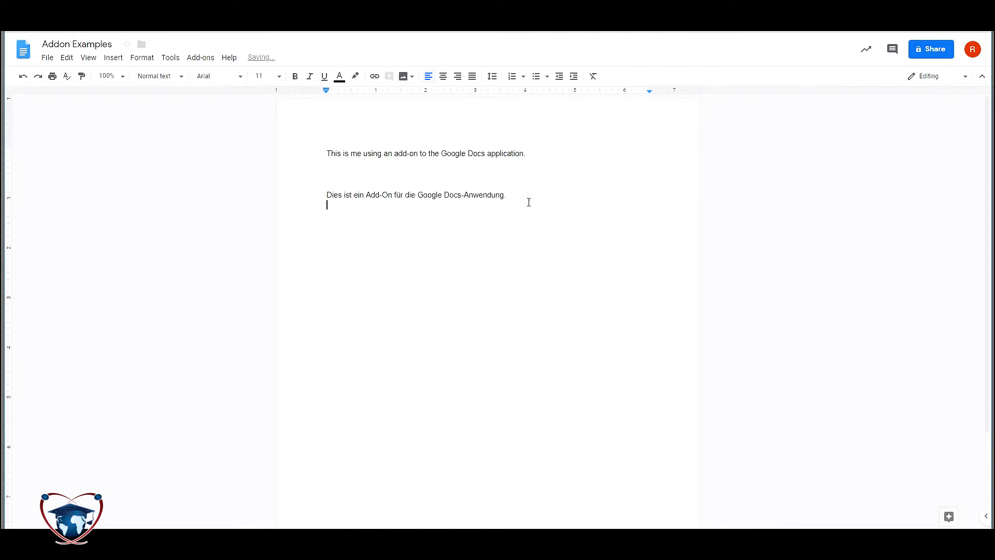
Step: Find the Word Cloud Generator in the add-ons gallery and open its details page
{"action": "left_click", "coordinate": [201, 57]}
{"action": "mouse_move", "coordinate": [229, 102]}
{"action": "left_click", "coordinate": [223, 128]}
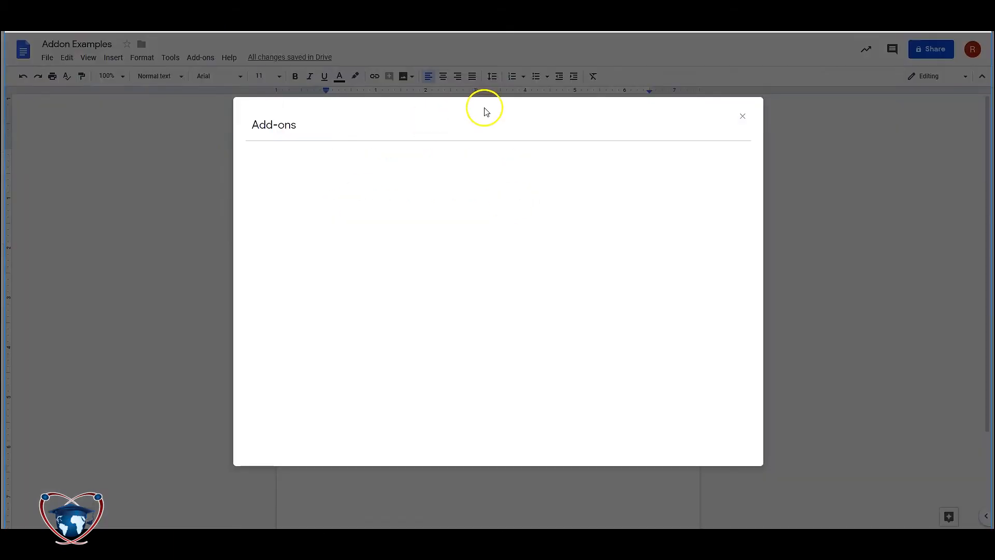
{"action": "scroll", "coordinate": [621, 297], "scroll_direction": "down", "scroll_amount": 10}
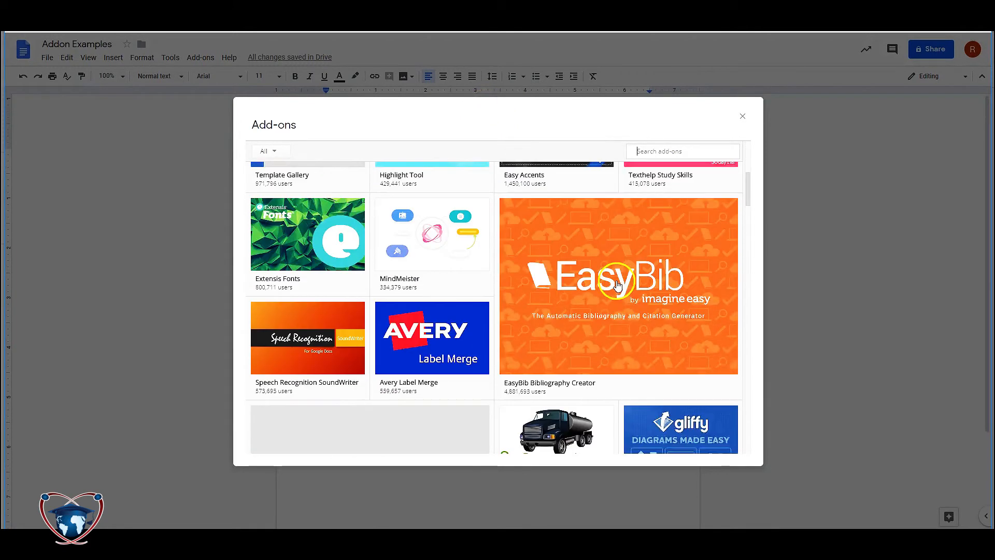
{"action": "scroll", "coordinate": [620, 296], "scroll_direction": "down", "scroll_amount": 5}
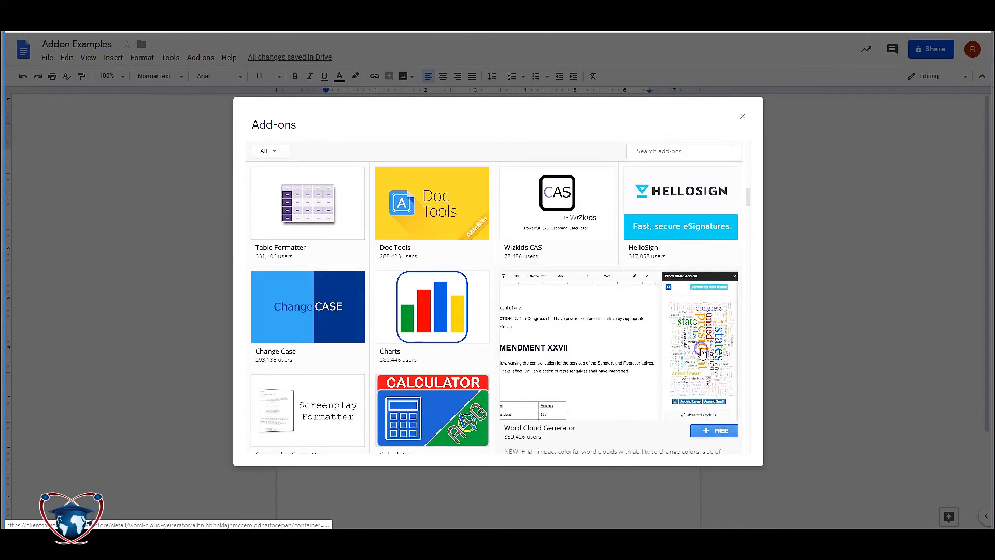
{"action": "scroll", "coordinate": [678, 311], "scroll_direction": "down", "scroll_amount": 1}
{"action": "scroll", "coordinate": [694, 225], "scroll_direction": "up", "scroll_amount": 3}
{"action": "left_click", "coordinate": [695, 298]}
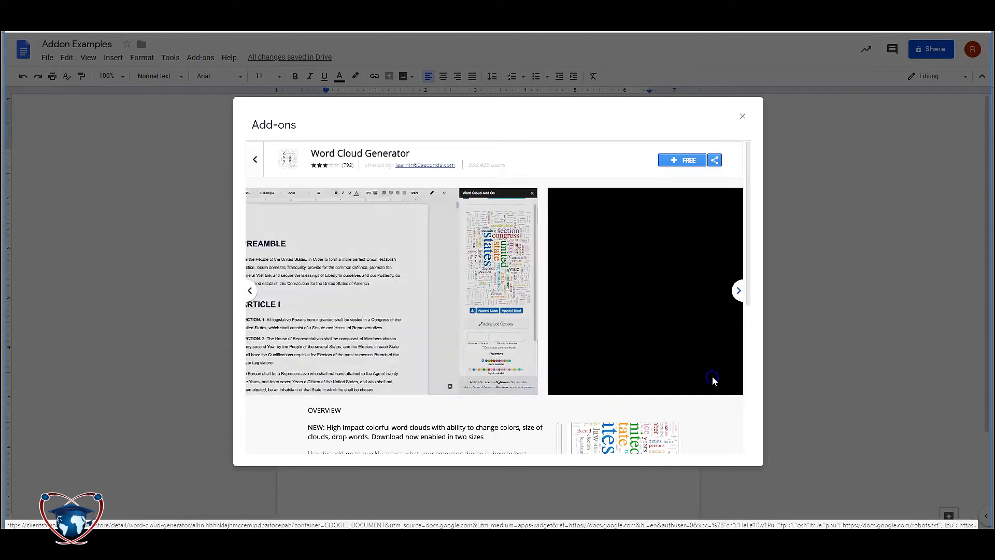
{"action": "left_click", "coordinate": [699, 338]}
Step: Install the free Word Cloud Generator add-on, choosing the sany.org account and allowing the requested access
{"action": "left_click", "coordinate": [681, 160]}
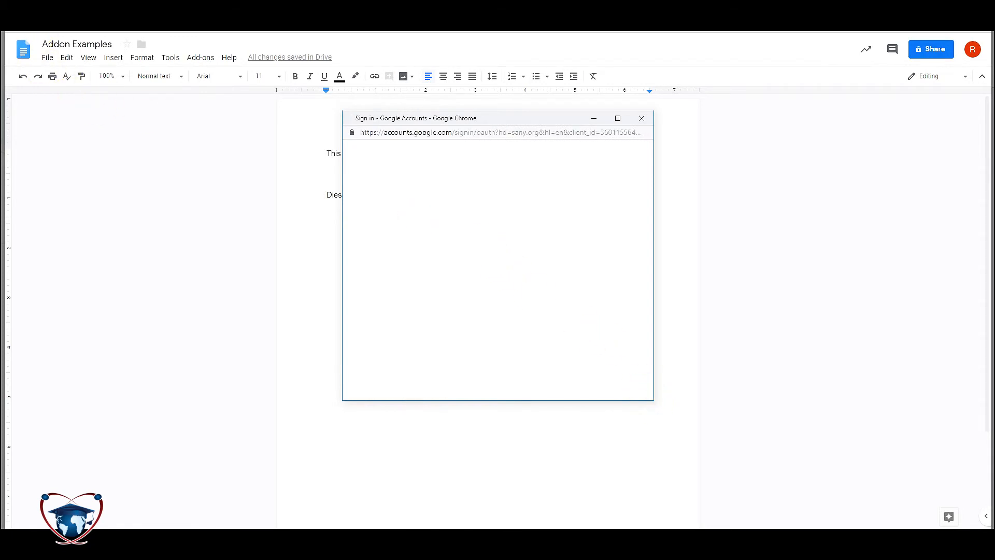
{"action": "left_click", "coordinate": [434, 274]}
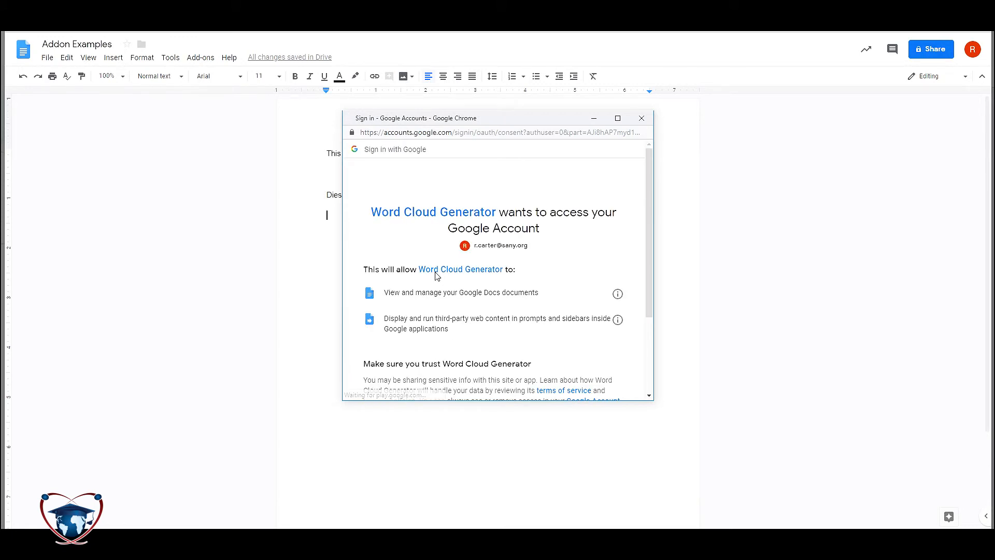
{"action": "scroll", "coordinate": [541, 338], "scroll_direction": "down", "scroll_amount": 2}
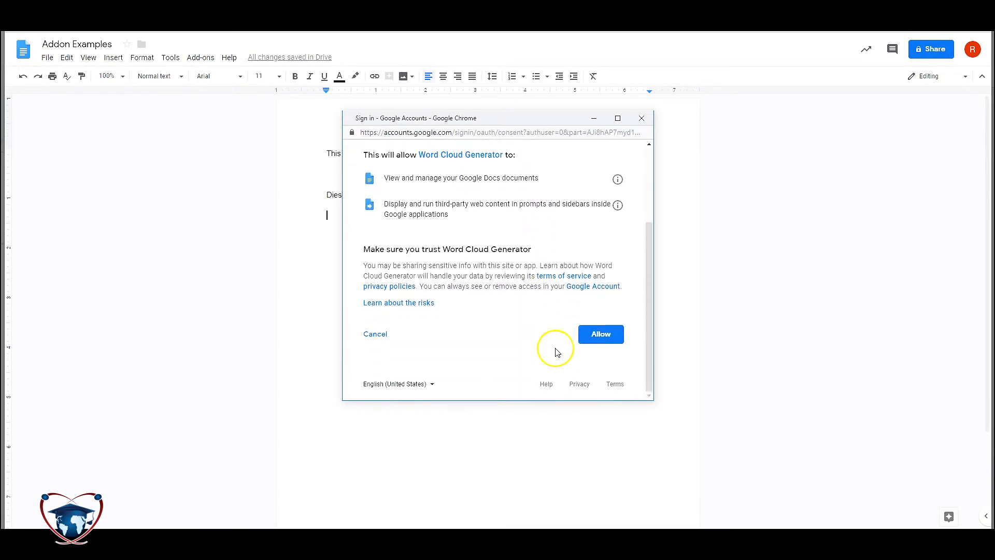
{"action": "left_click", "coordinate": [600, 332]}
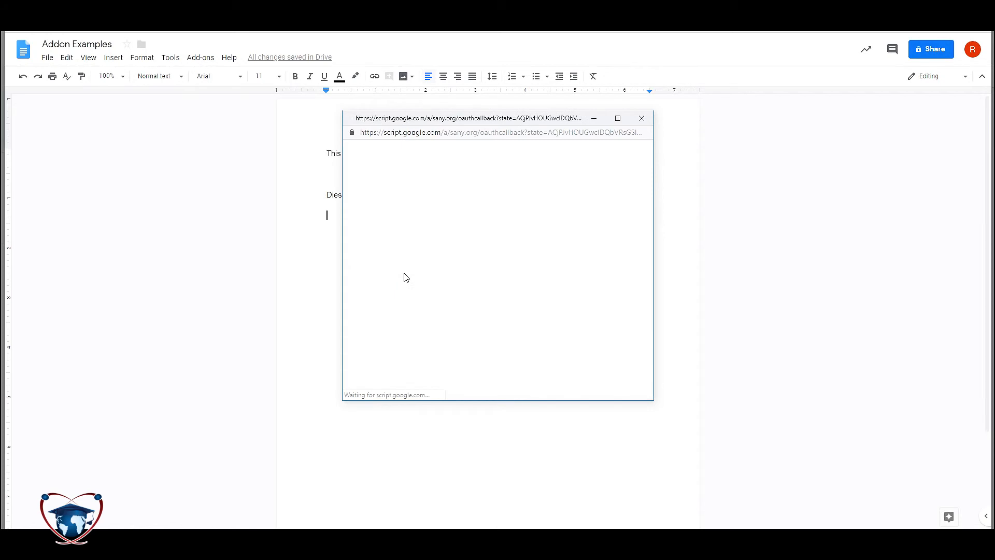
Step: Generate a Modern word cloud from the document with Word Cloud Generator and download it
{"action": "left_click", "coordinate": [200, 58]}
{"action": "left_click", "coordinate": [236, 101]}
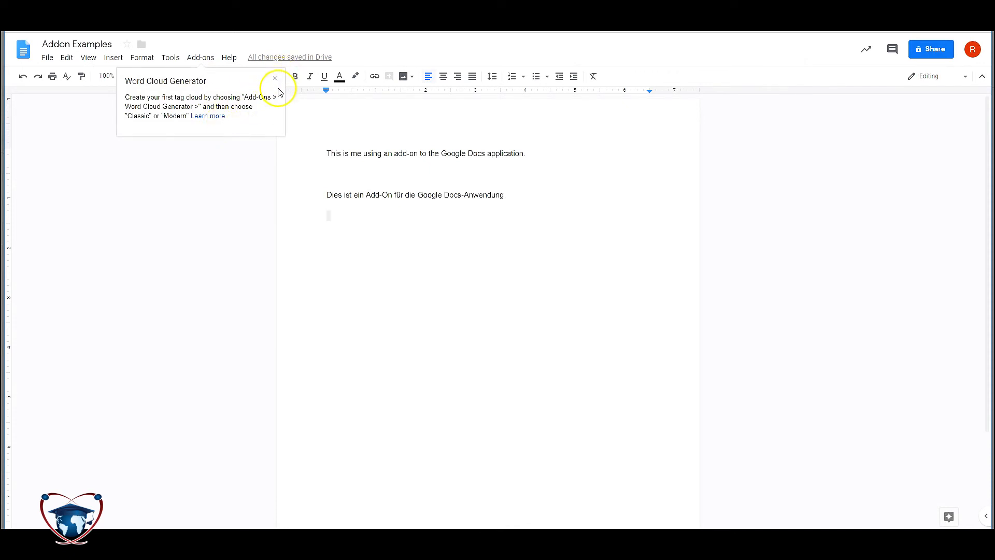
{"action": "left_click", "coordinate": [275, 79]}
{"action": "left_click", "coordinate": [200, 58]}
{"action": "mouse_move", "coordinate": [246, 122]}
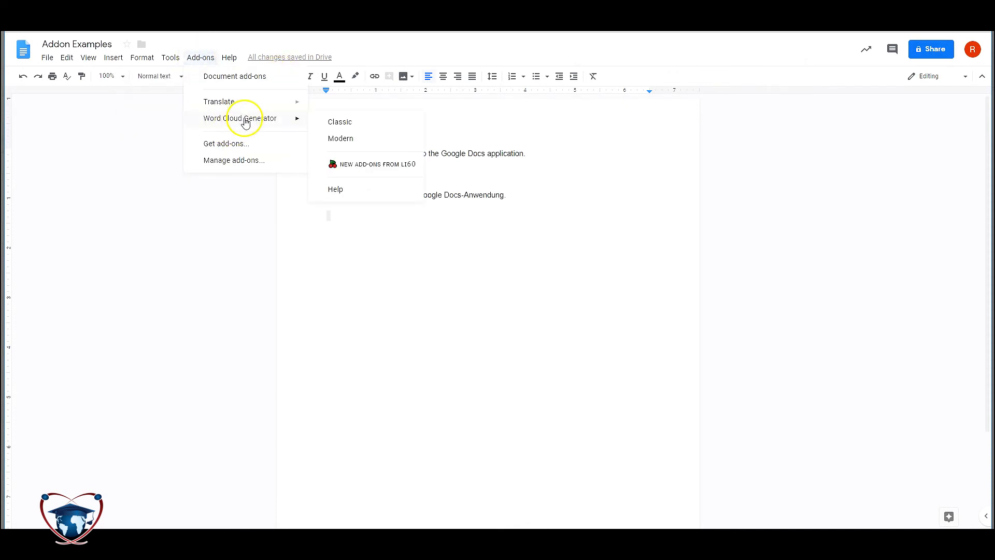
{"action": "left_click", "coordinate": [344, 140]}
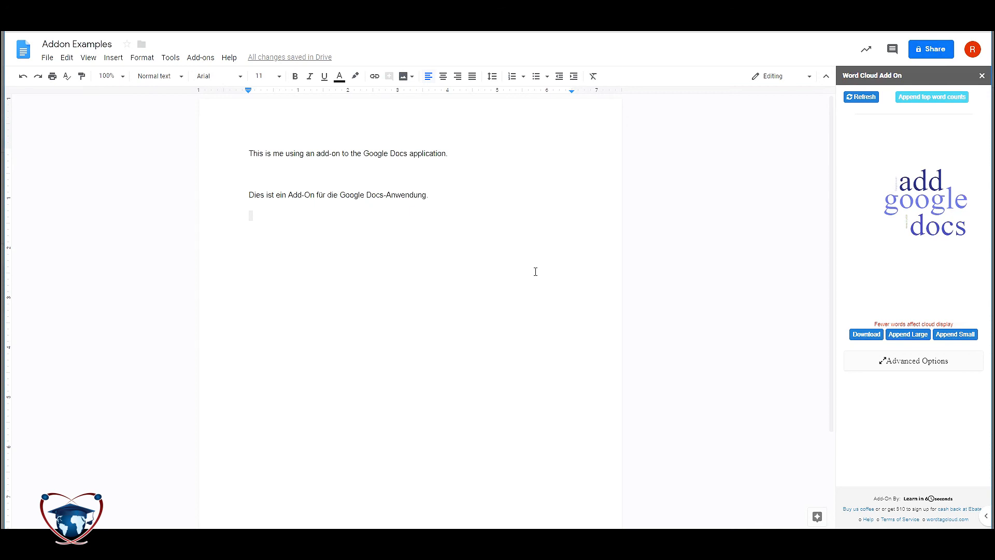
{"action": "left_click", "coordinate": [866, 334]}
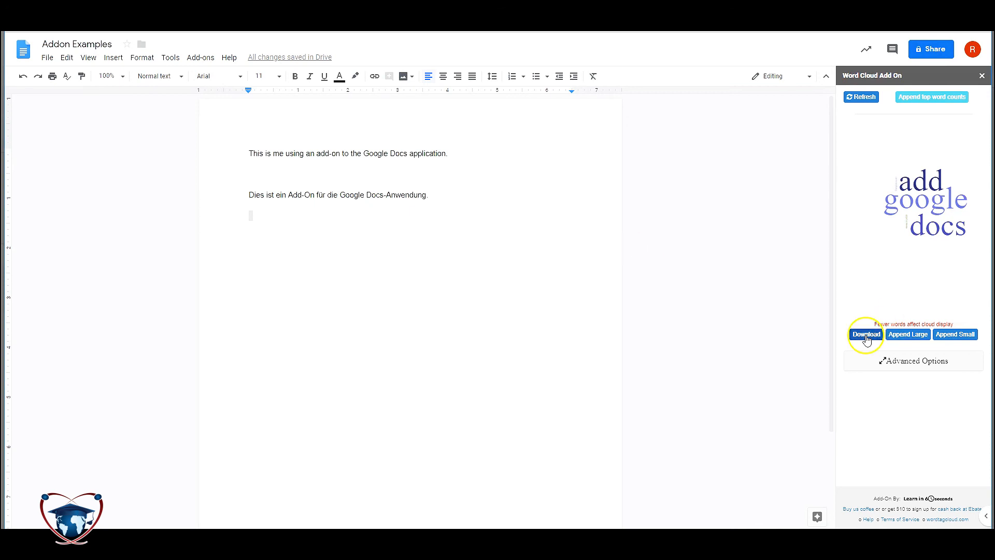